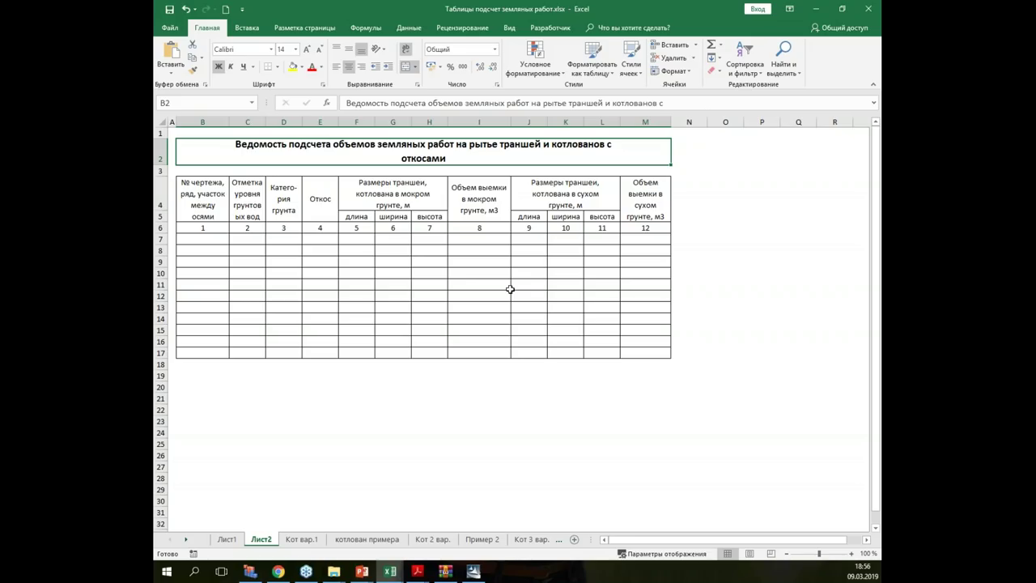
# Step: Clear the formula and result cells C4:D9 of the pit excavation table on the «котлован примера» sheet
pyautogui.click(368, 539)
pyautogui.moveTo(417, 185); pyautogui.dragTo(650, 243)
pyautogui.press('Delete')
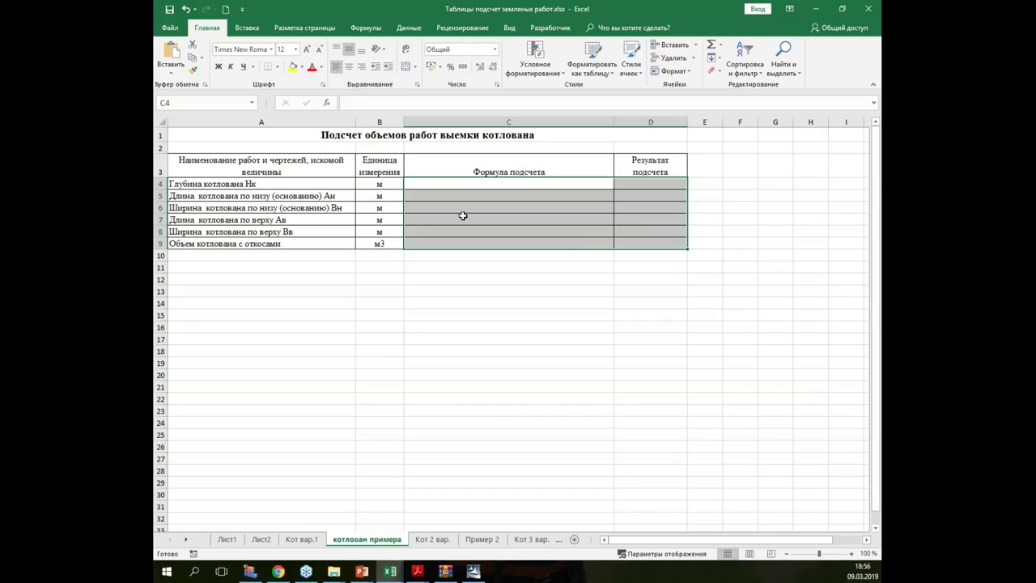
pyautogui.click(227, 541)
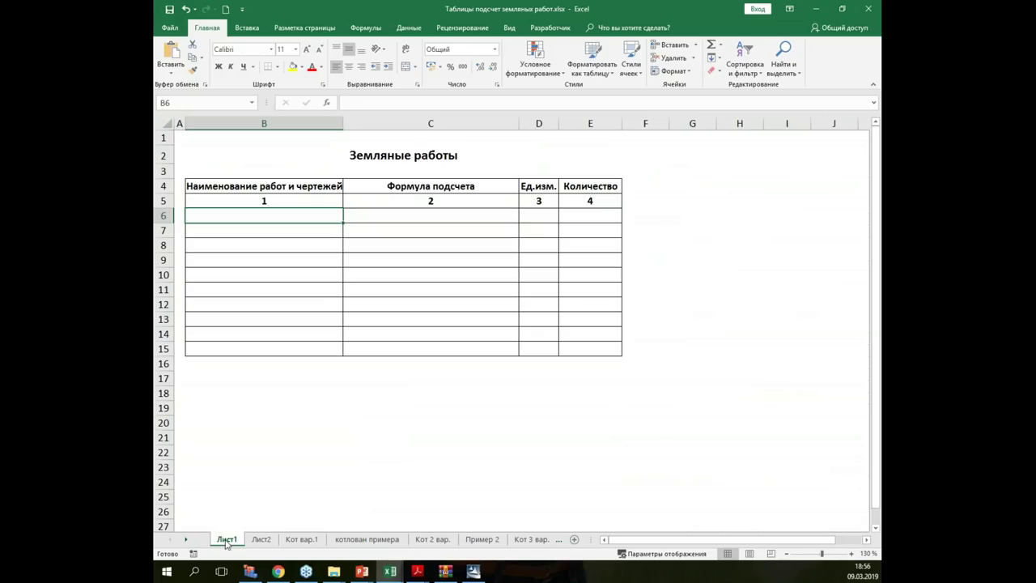
pyautogui.click(343, 544)
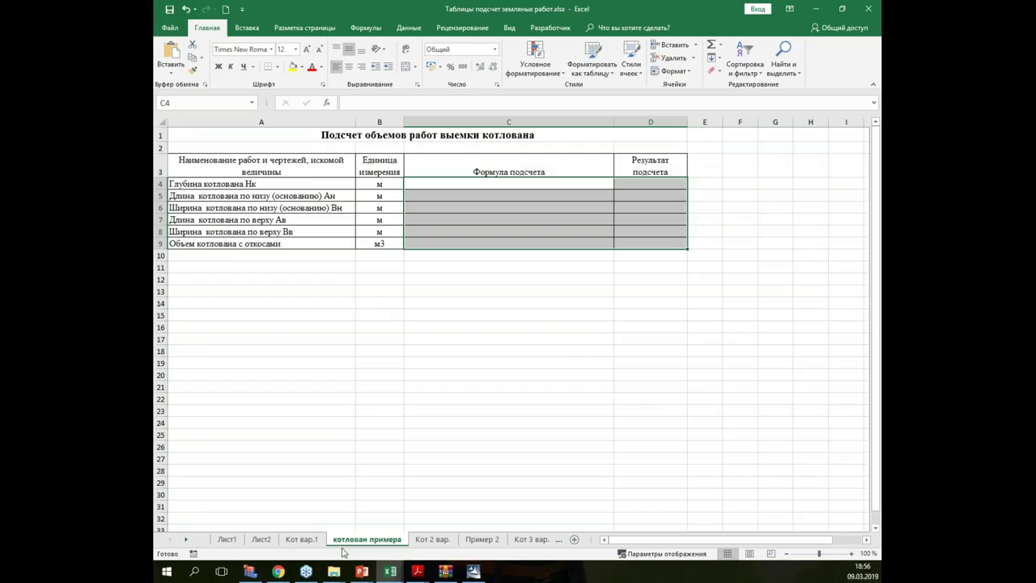
# Step: Consult the pit parameters on slide 55 in PowerPoint and enter 23 as bottom width Вн and 47,5 as bottom length Ан in Excel
pyautogui.click(352, 576)
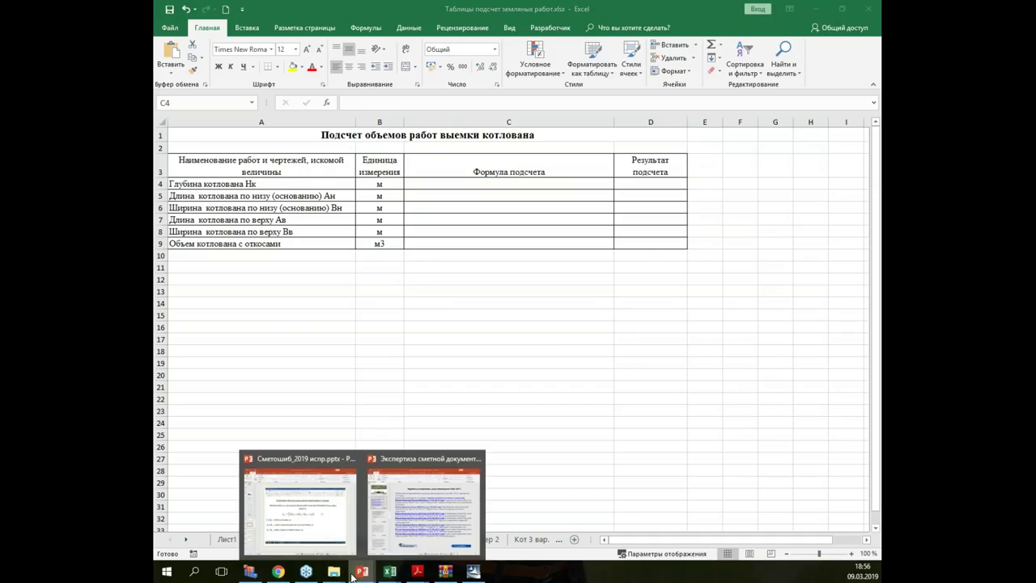
pyautogui.click(343, 482)
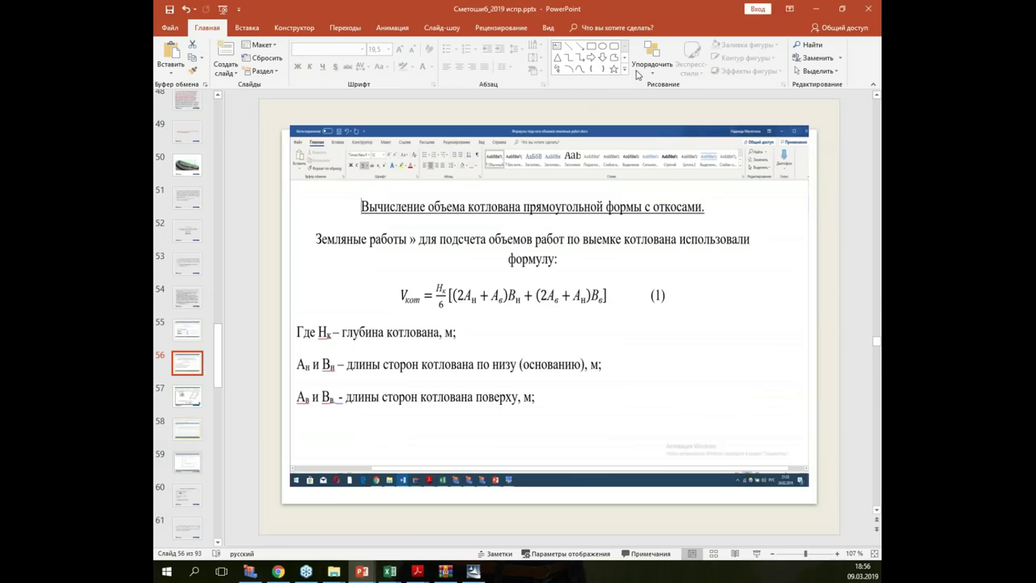
pyautogui.click(185, 338)
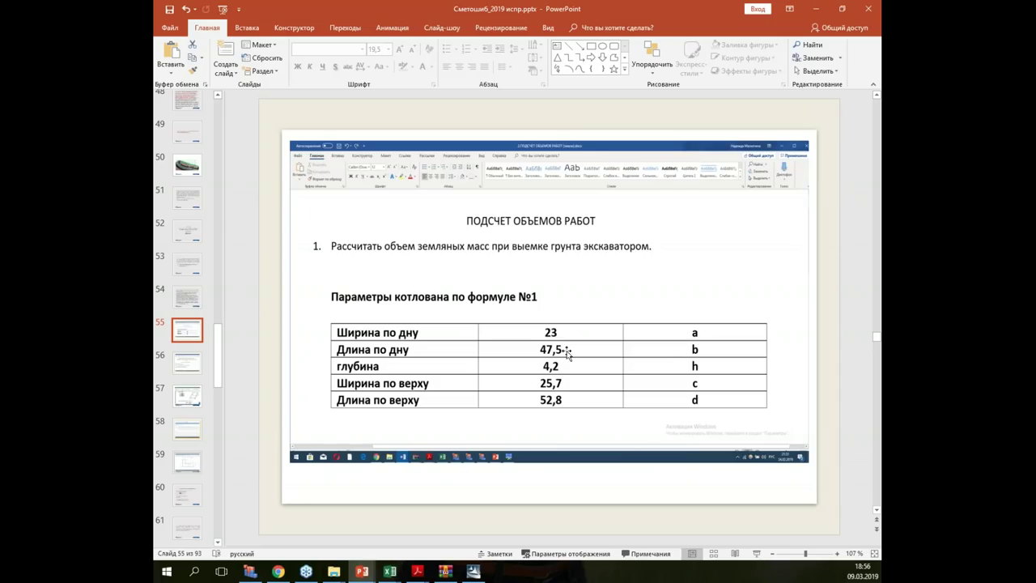
pyautogui.click(392, 575)
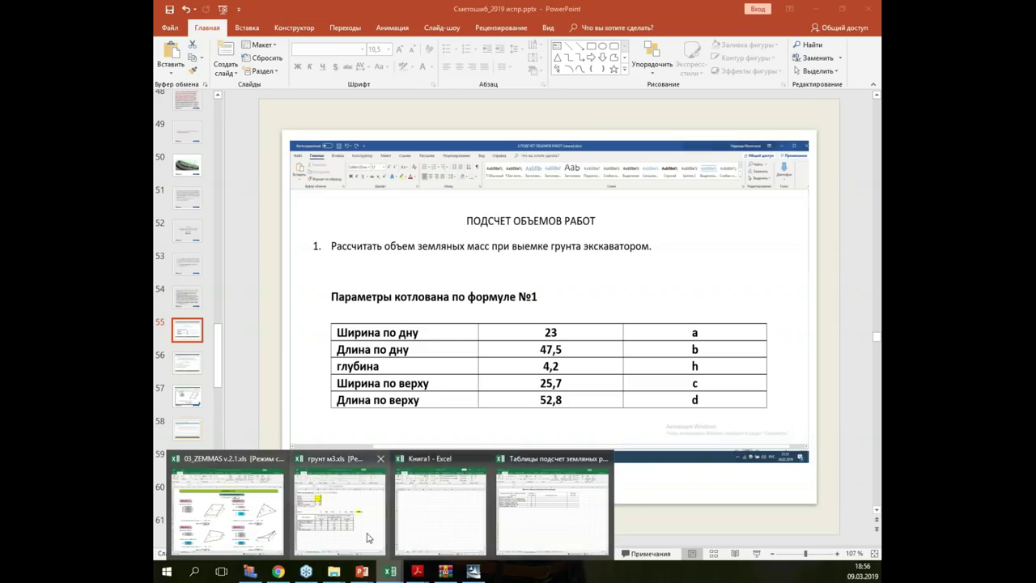
pyautogui.click(510, 510)
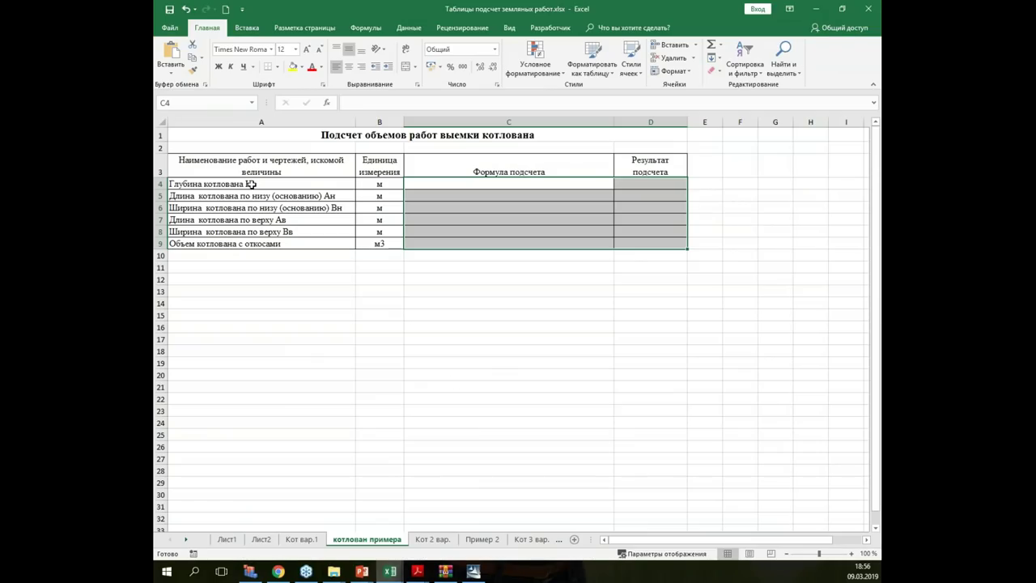
pyautogui.click(458, 205)
pyautogui.write('23')
pyautogui.press('Return')
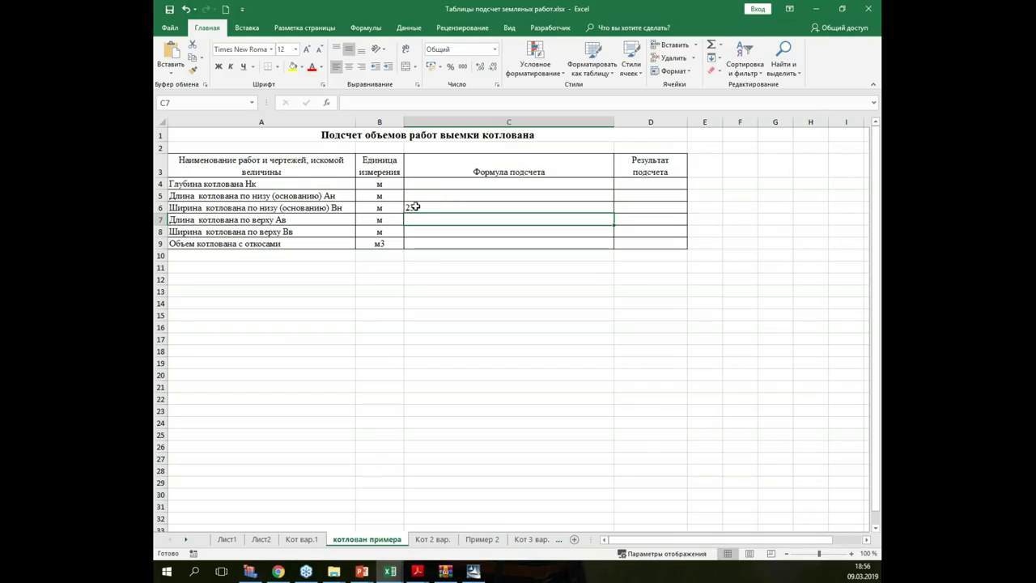
pyautogui.click(415, 195)
pyautogui.write('47,5')
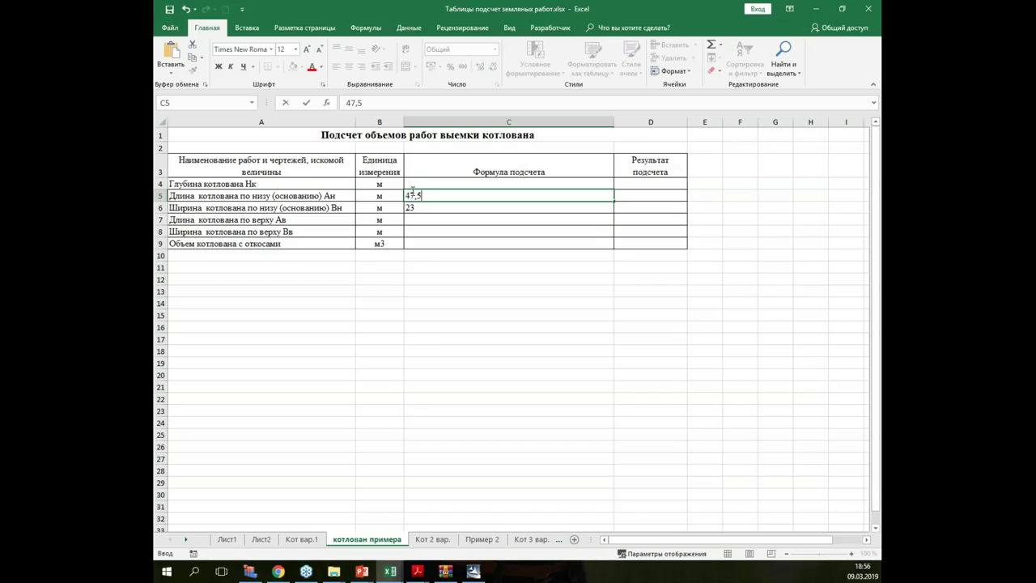
# Step: Check the pit depth on the PowerPoint parameters slide and enter 4,2 for Нк in cell C4 of the Excel table
pyautogui.click(415, 181)
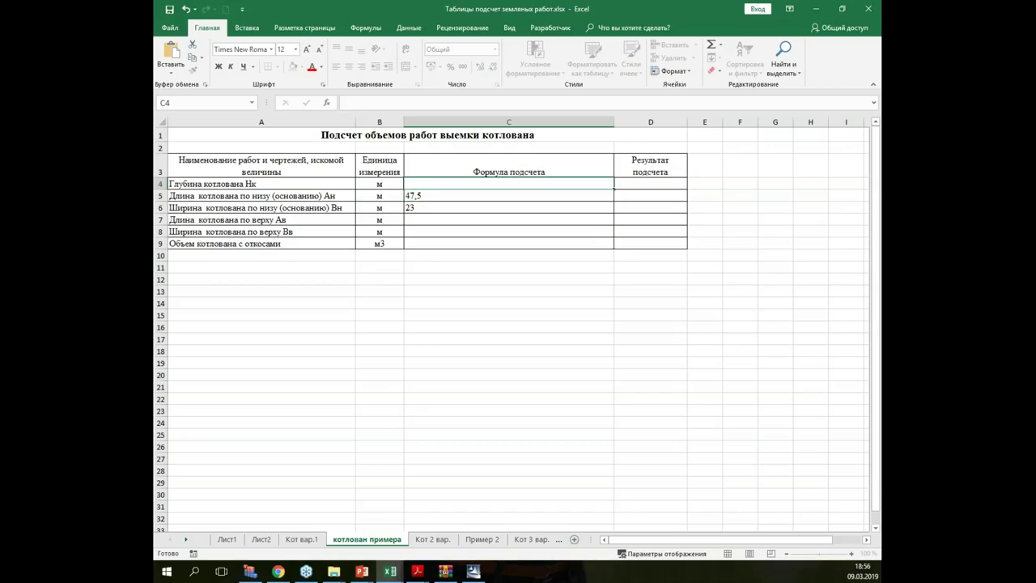
pyautogui.click(359, 573)
pyautogui.click(284, 533)
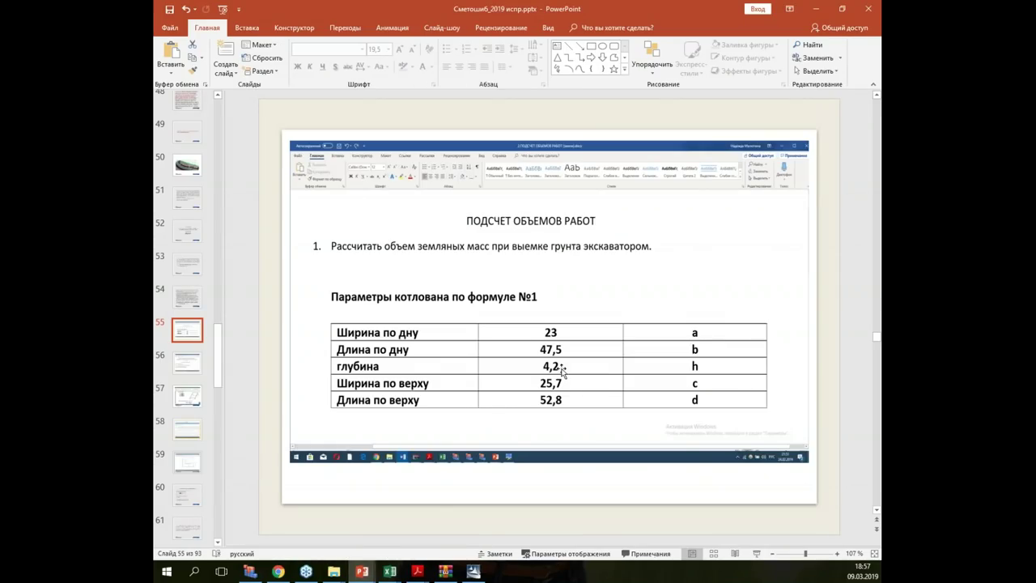
pyautogui.click(389, 571)
pyautogui.click(369, 522)
pyautogui.click(389, 571)
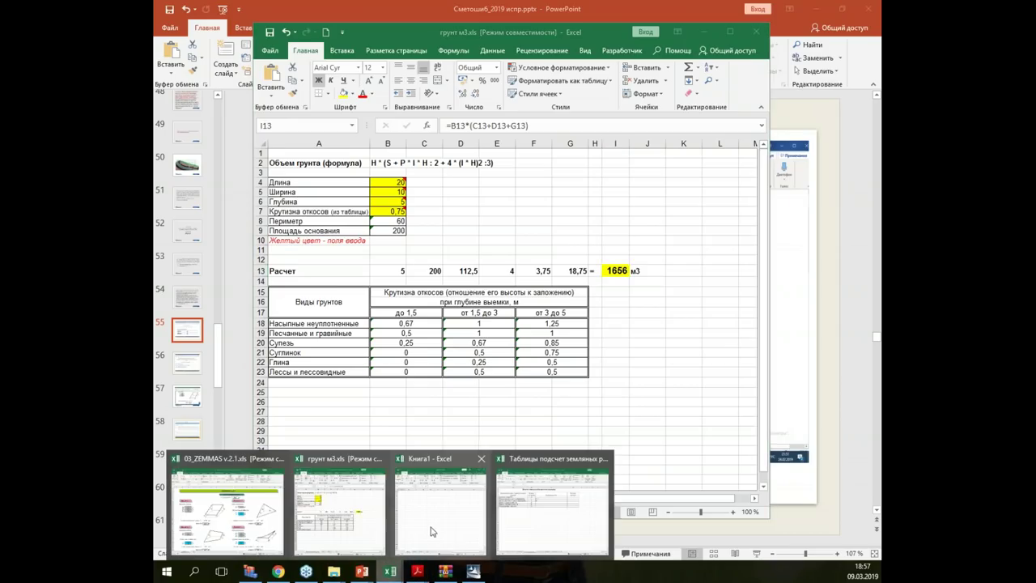
pyautogui.click(522, 502)
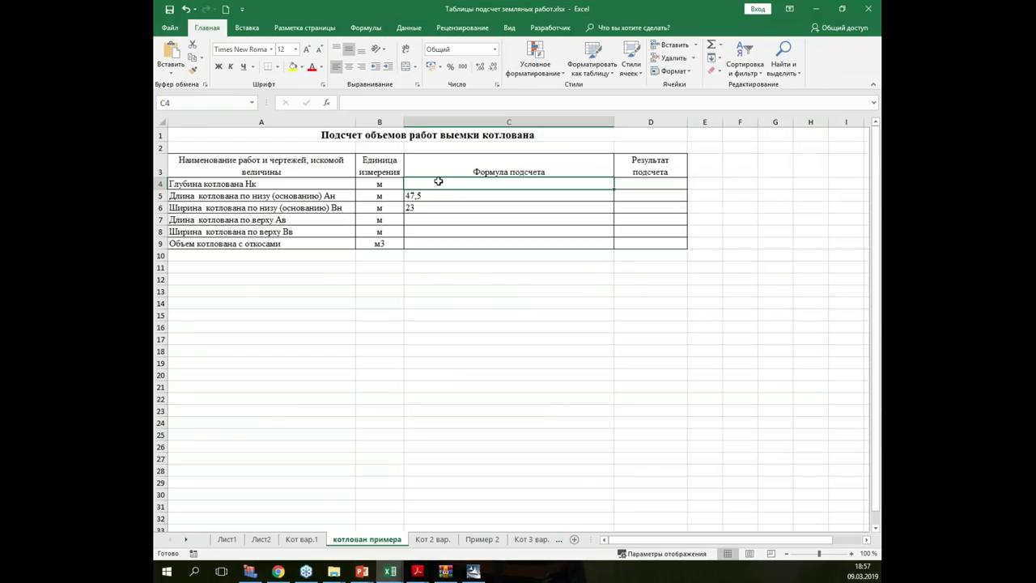
pyautogui.write('4,2')
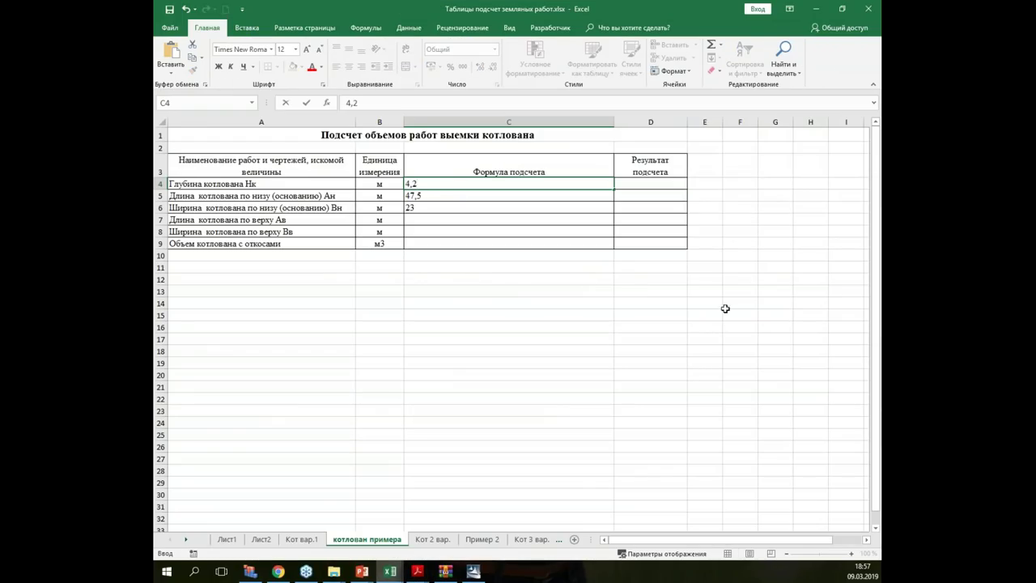
# Step: Look up the top dimensions in PowerPoint and enter 52,8 as top length Ав and 25,7 as top width Вв in Excel
pyautogui.moveTo(367, 573)
pyautogui.click(333, 530)
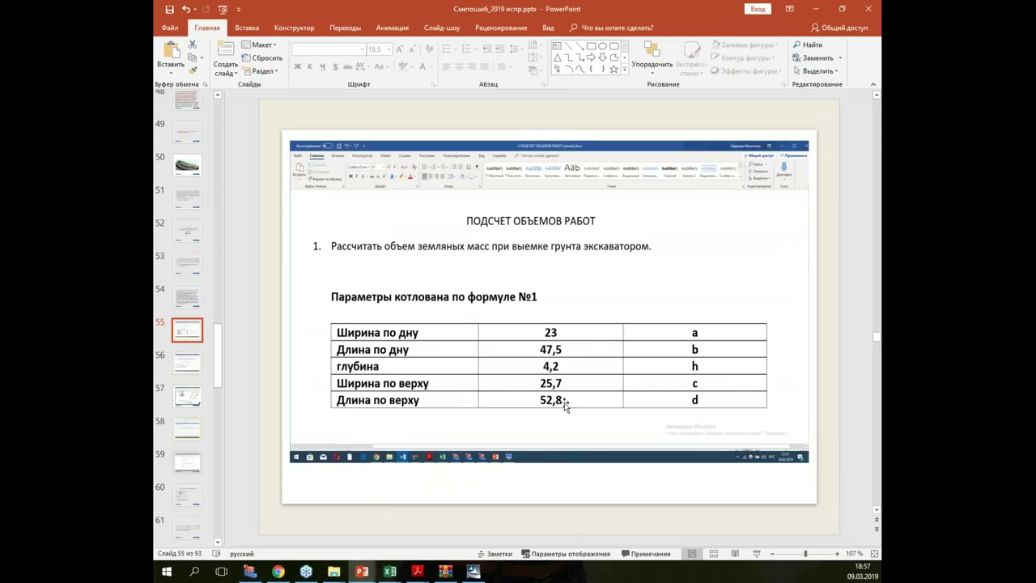
pyautogui.moveTo(389, 572)
pyautogui.click(527, 515)
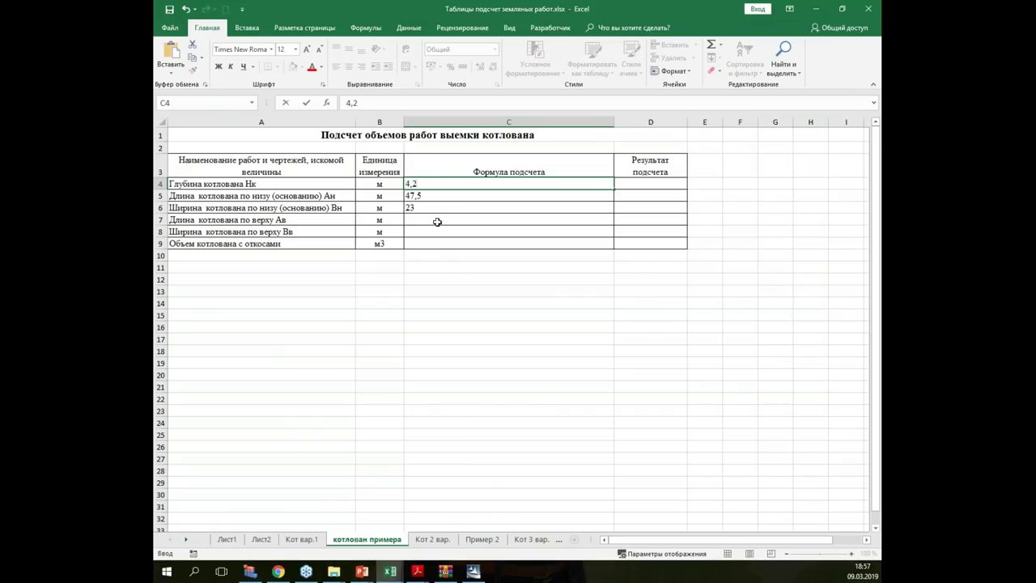
pyautogui.click(438, 220)
pyautogui.write('5')
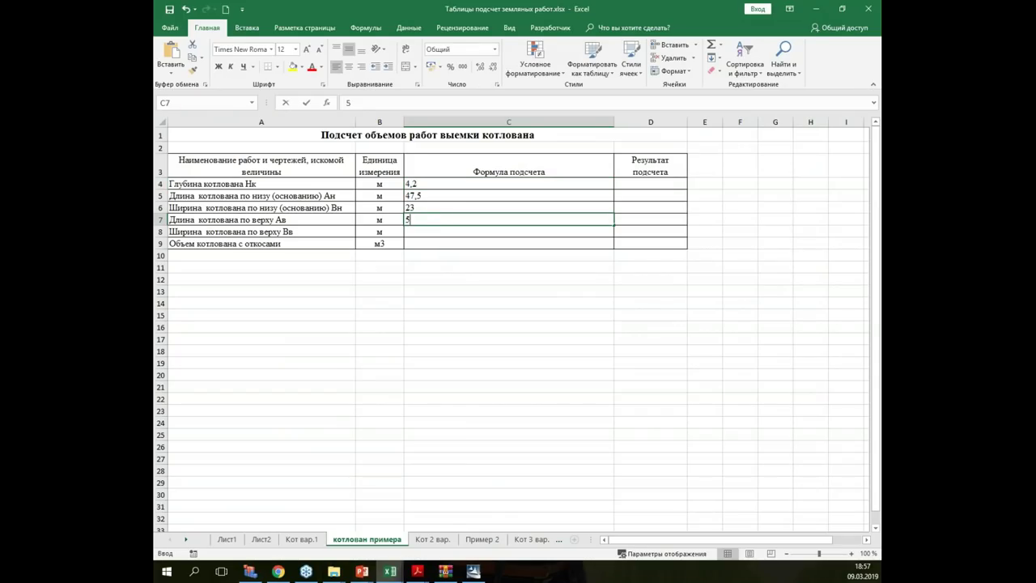
pyautogui.write('2,8')
pyautogui.click(435, 233)
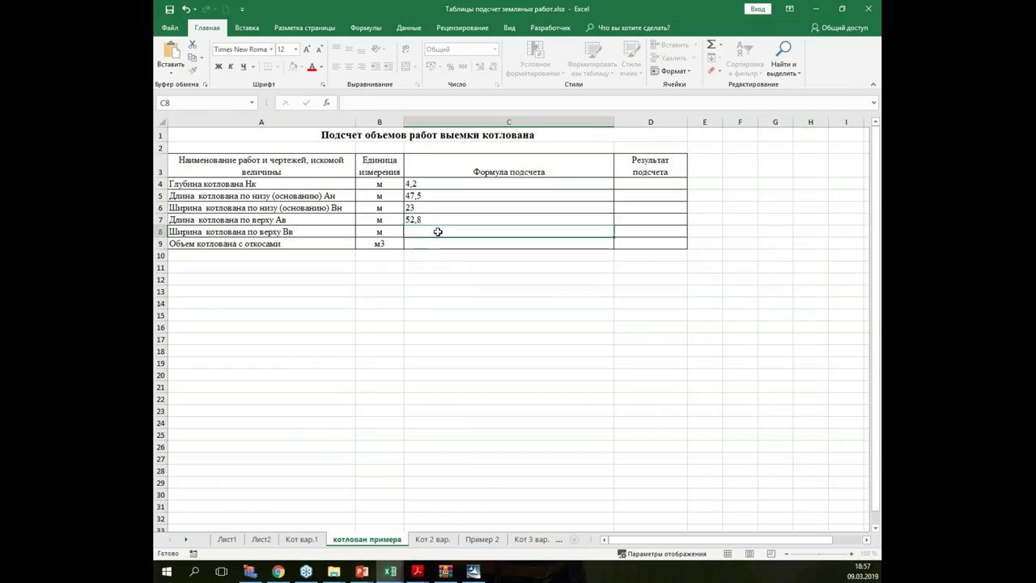
pyautogui.write('25,7')
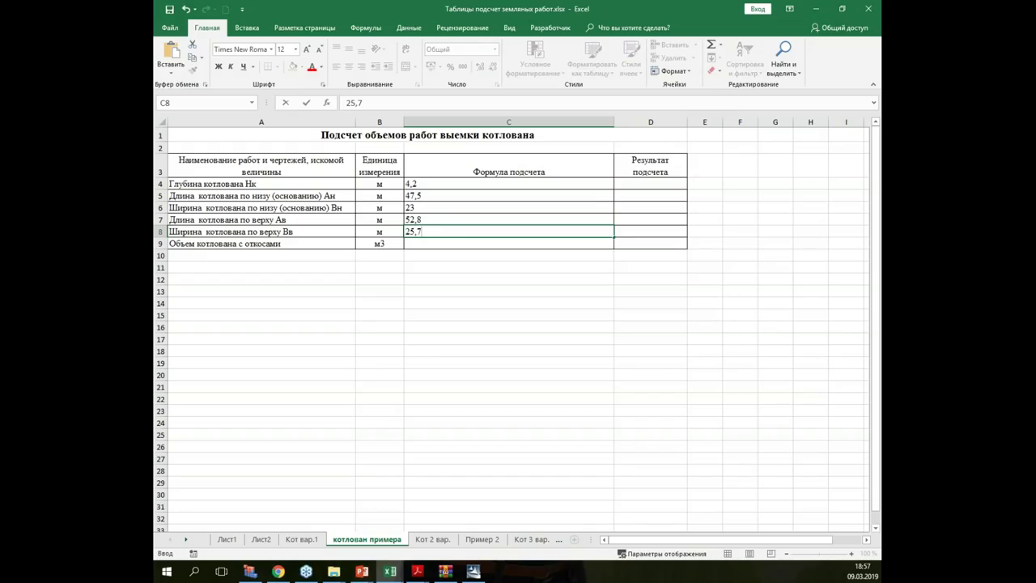
pyautogui.click(413, 244)
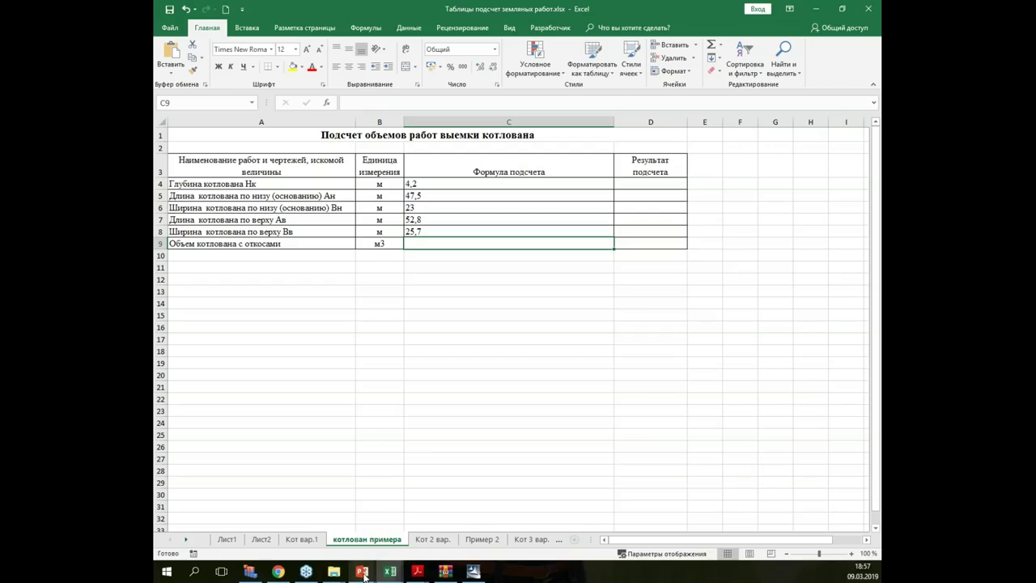
# Step: Consult the volume formula on slide 56 in PowerPoint and begin the sloped pit's volume expression in Excel cell C9 with 4,2/6*((2*47,5+
pyautogui.moveTo(363, 575)
pyautogui.click(295, 502)
pyautogui.click(187, 366)
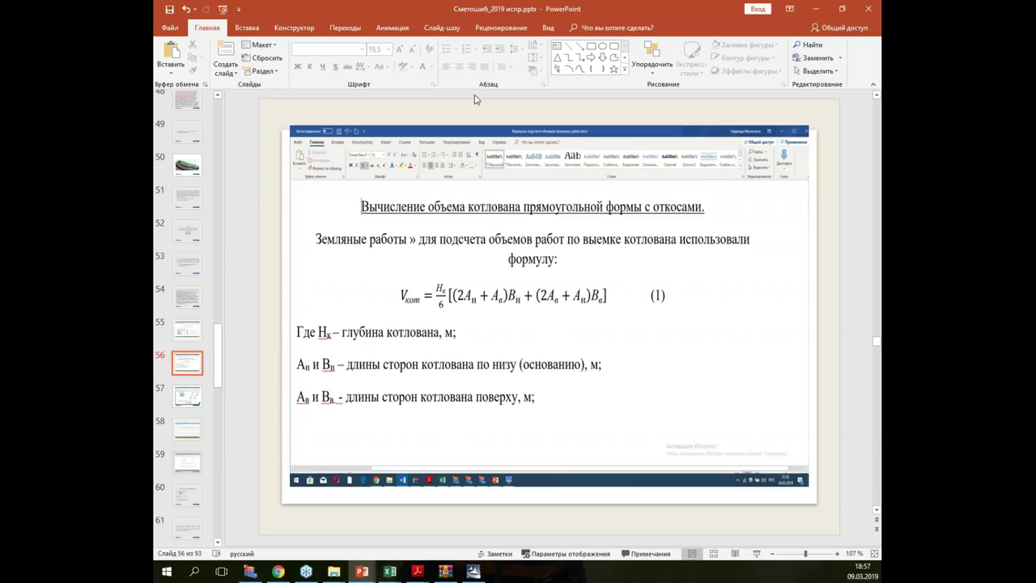
pyautogui.hotkey('alt', 'Tab')
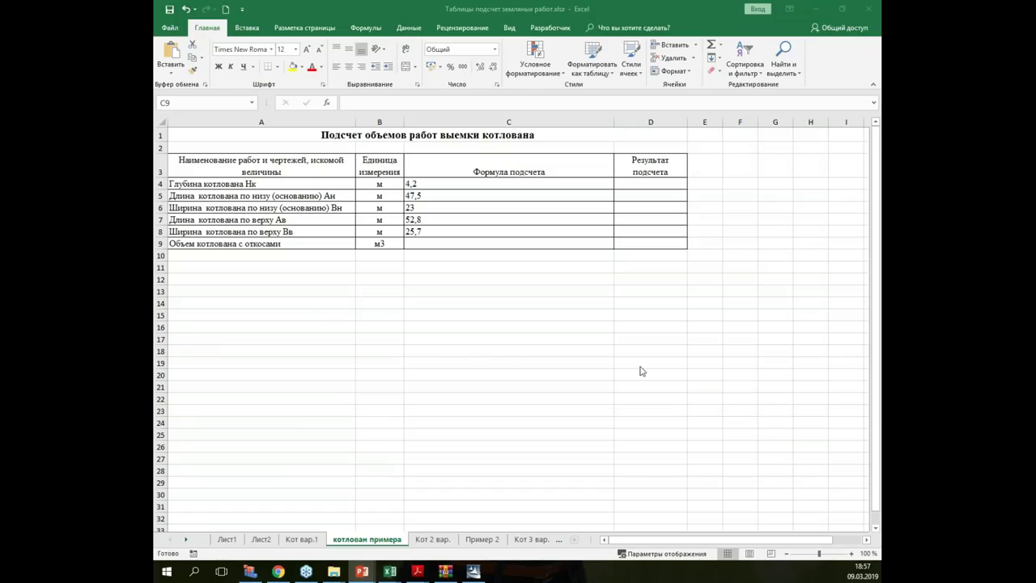
pyautogui.click(448, 245)
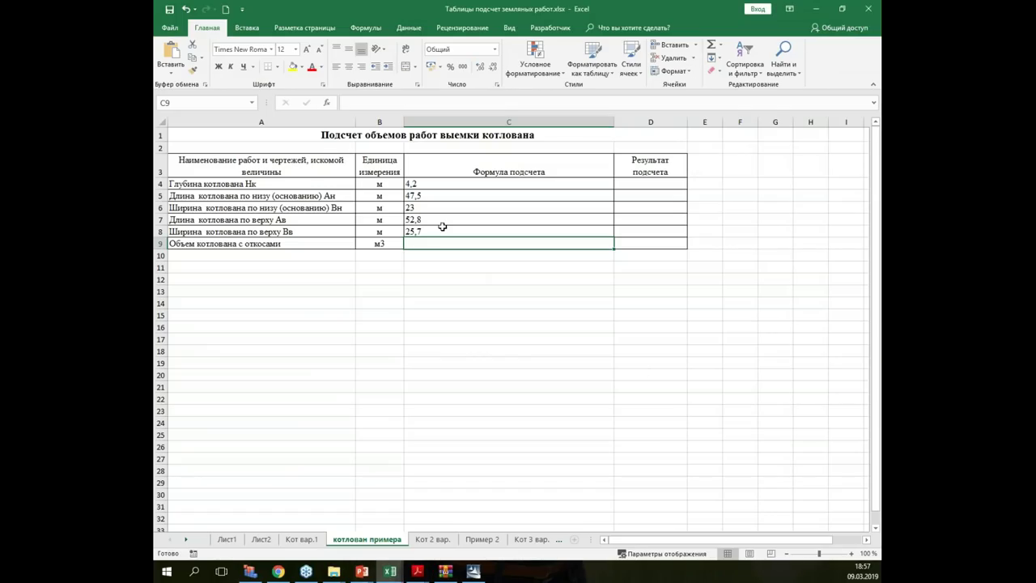
pyautogui.write('4,2/6*((')
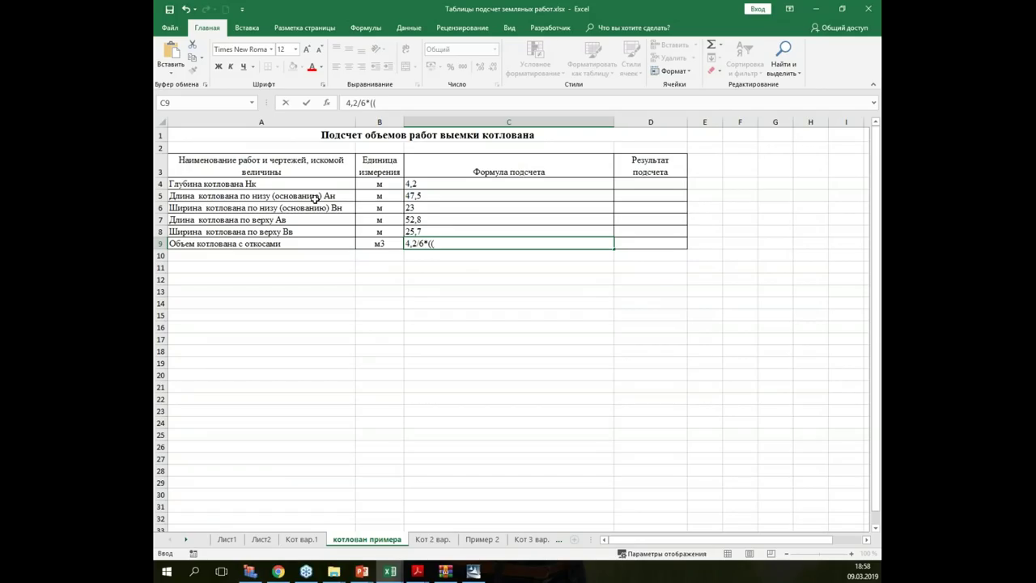
pyautogui.click(402, 195)
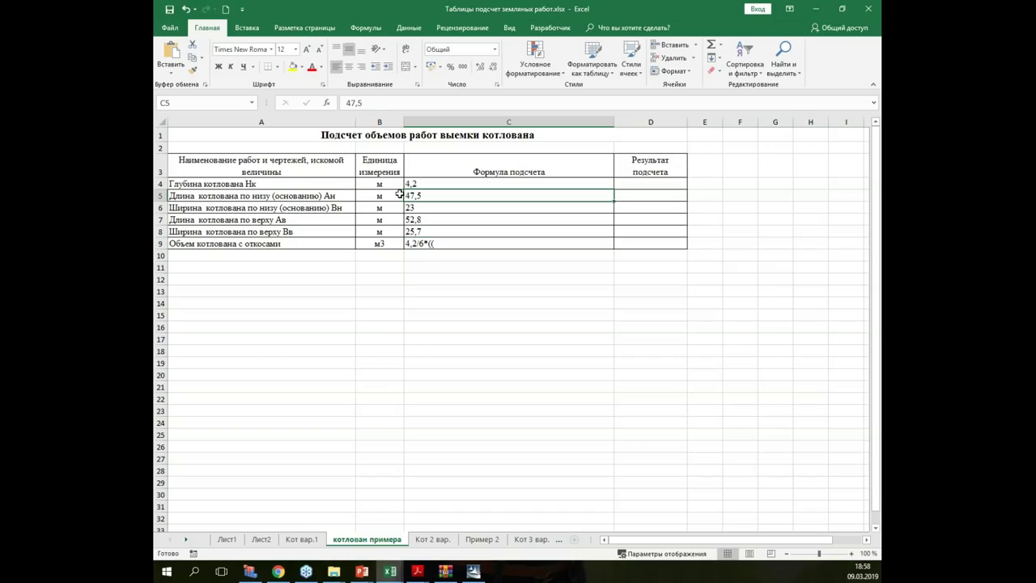
pyautogui.doubleClick(483, 243)
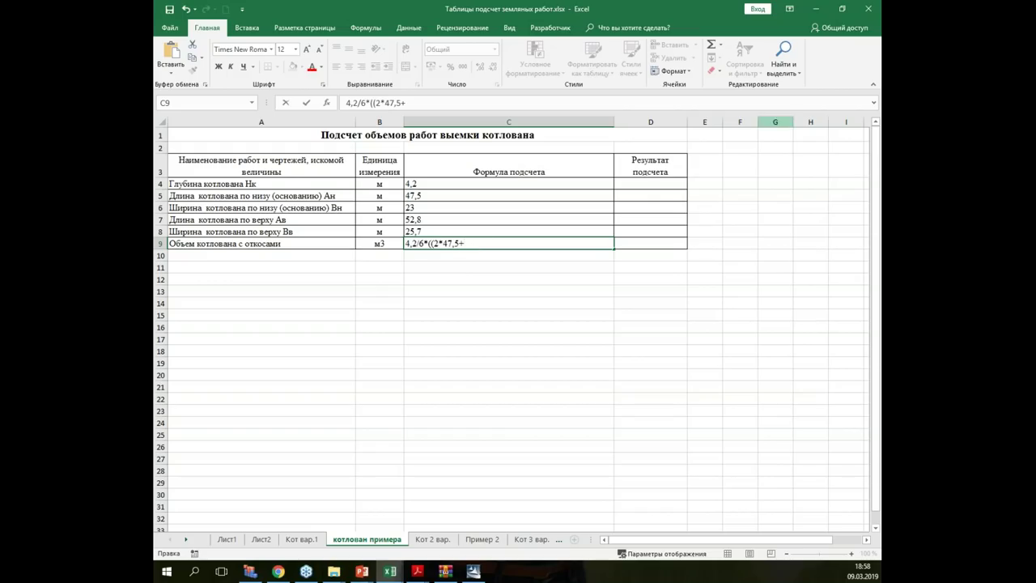
# Step: Recheck the volume formula in PowerPoint and extend the expression in Excel cell C9 with 52,8)+(
pyautogui.hotkey('alt', 'Tab')
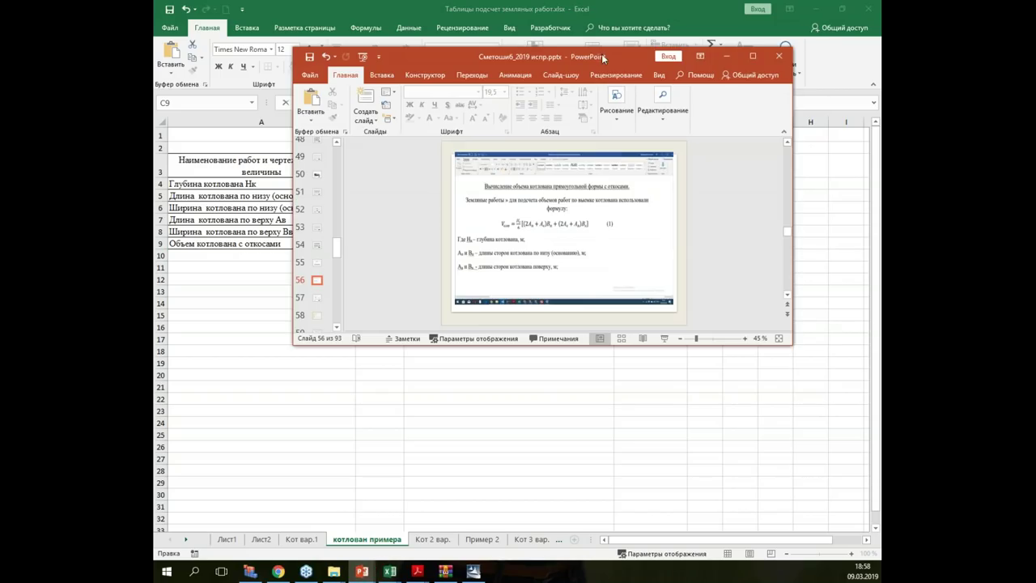
pyautogui.click(751, 51)
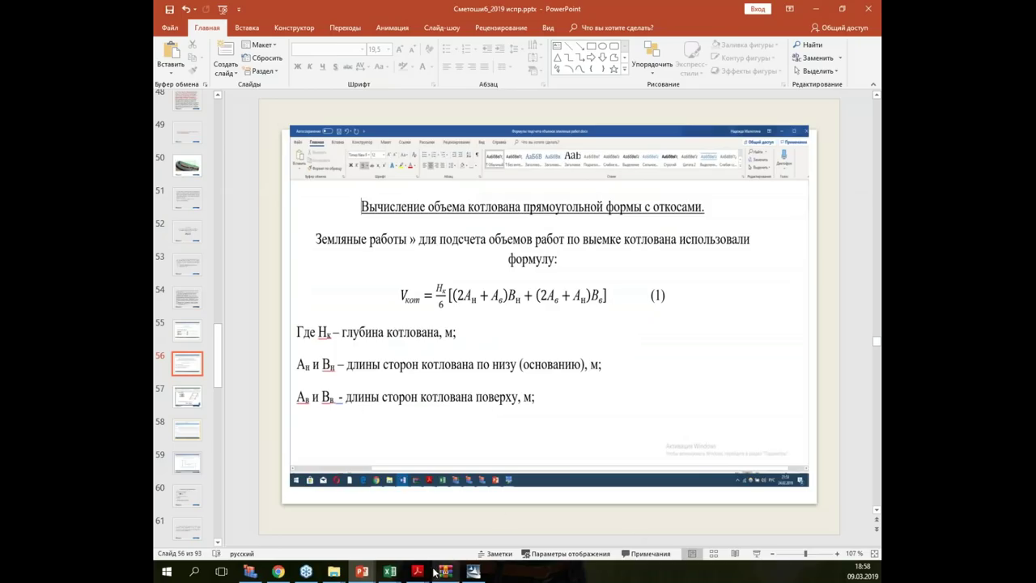
pyautogui.click(392, 573)
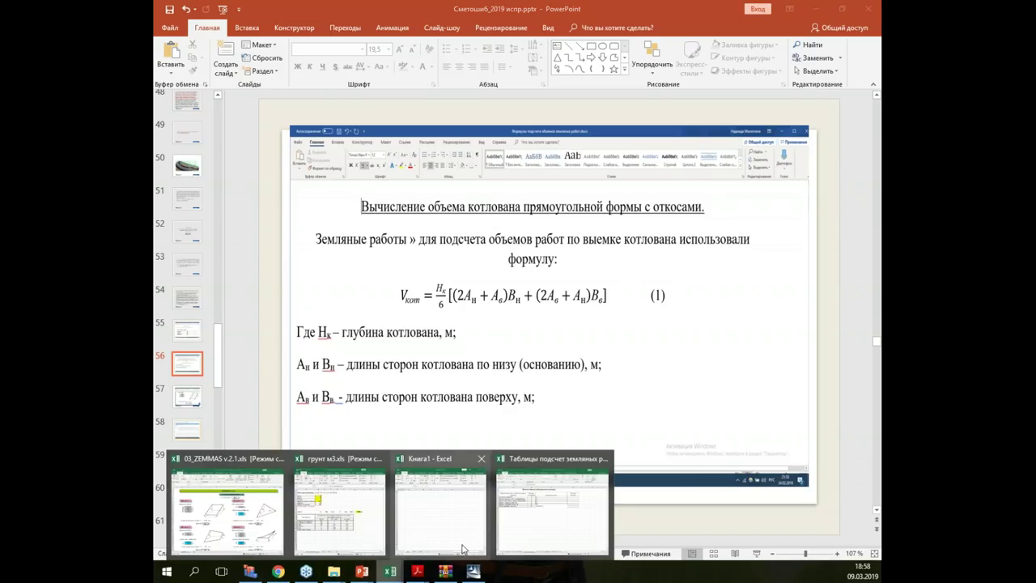
pyautogui.click(539, 523)
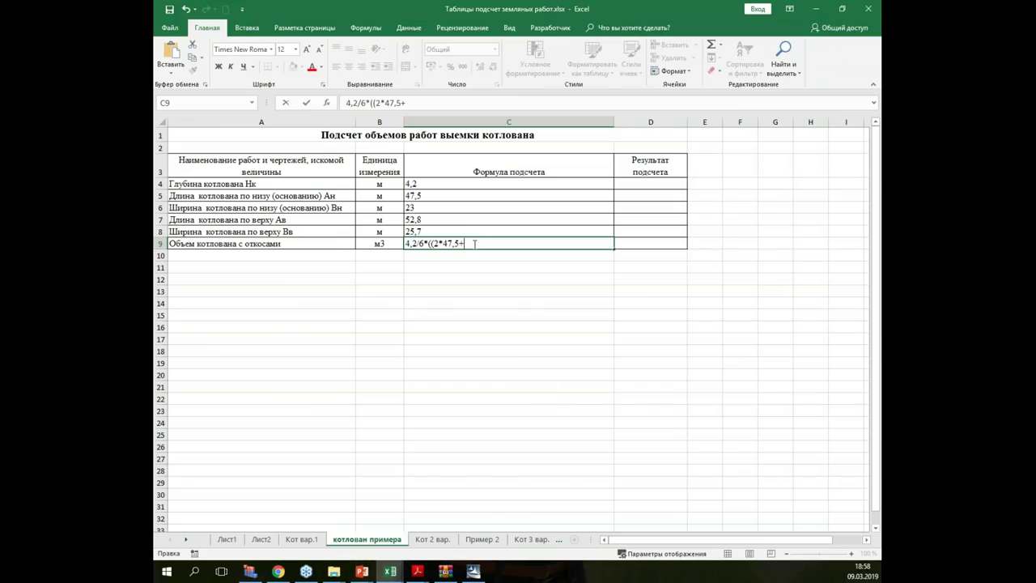
pyautogui.write('52,8)+(')
# Step: Recheck the volume formula in PowerPoint and complete the expression in Excel cell C9 as 4,2/6*((2*47,5+52,8)*25,7+(2*52,8+47,5)*25,7))
pyautogui.moveTo(361, 572)
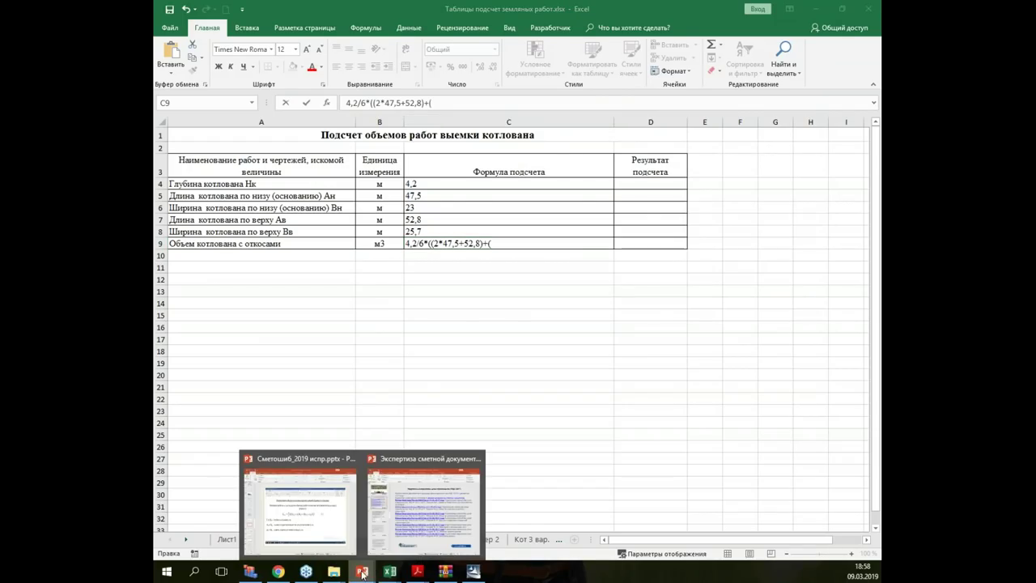
pyautogui.click(336, 518)
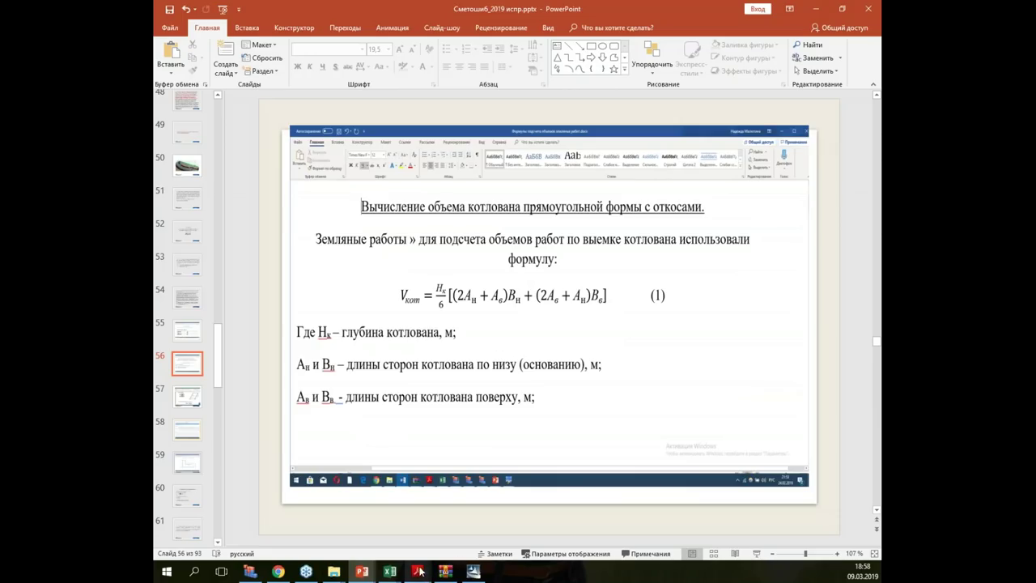
pyautogui.hotkey('alt', 'Tab')
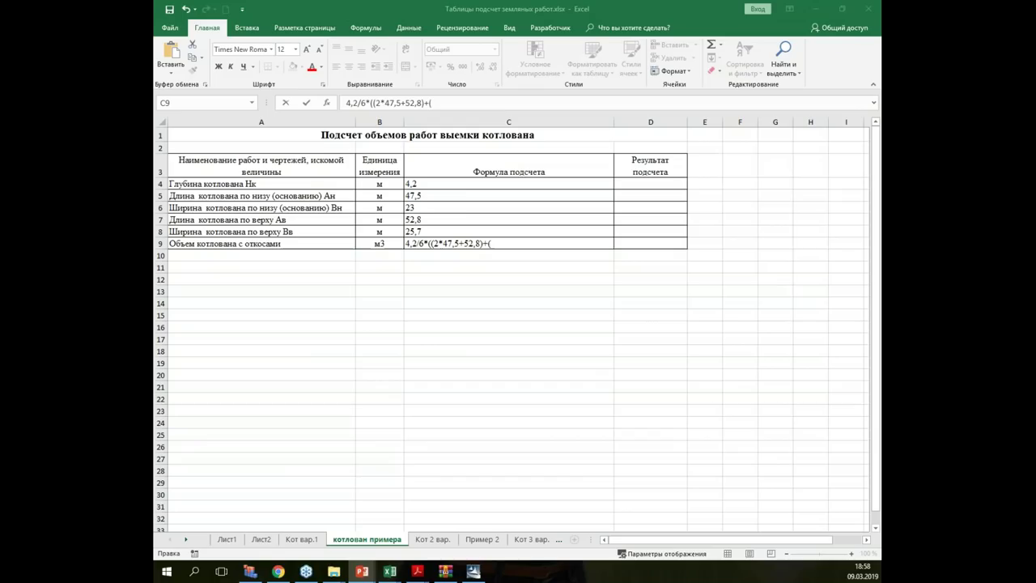
pyautogui.click(483, 242)
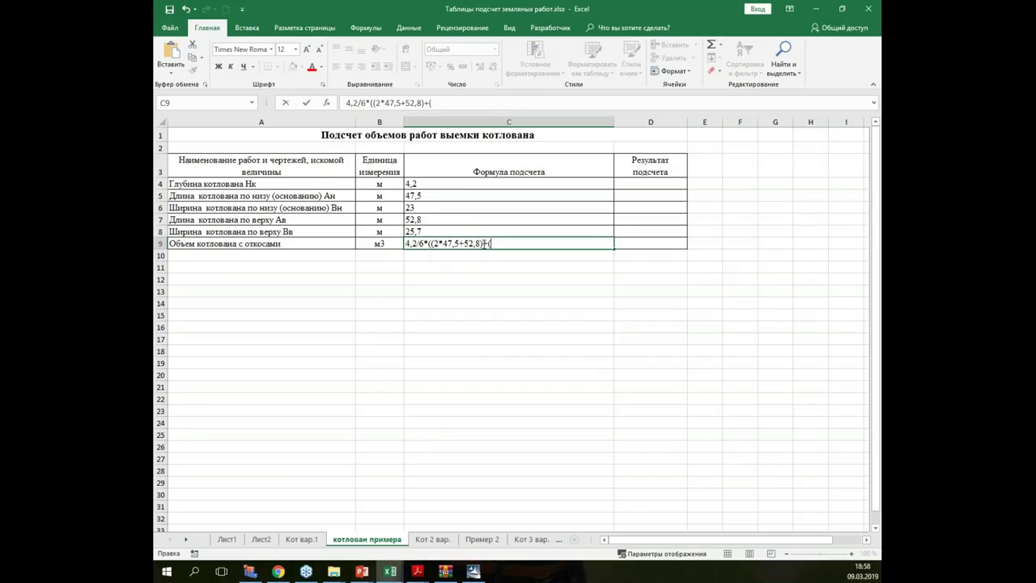
pyautogui.write('*25,7+(*25,7')
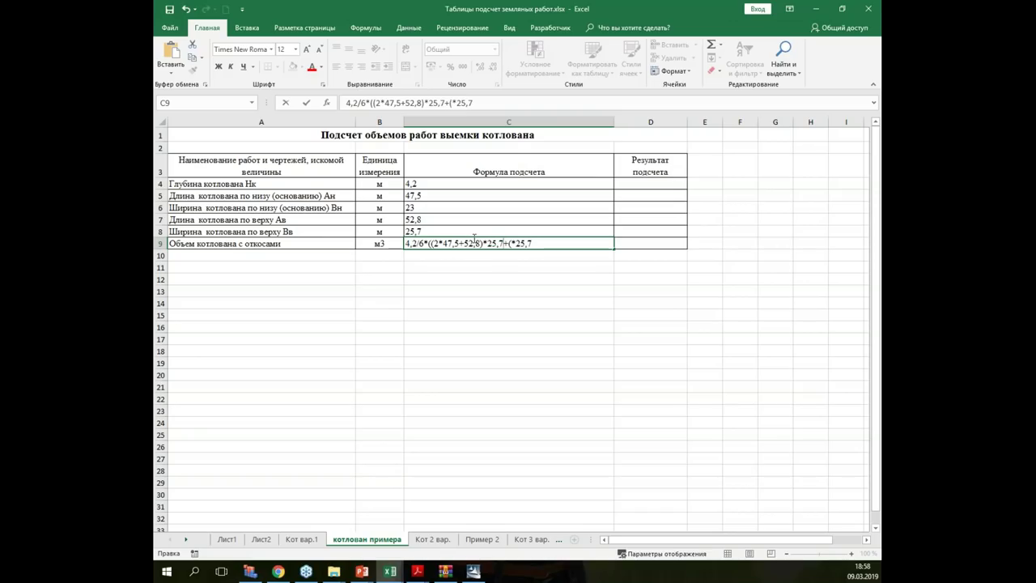
pyautogui.moveTo(544, 244); pyautogui.dragTo(540, 244)
pyautogui.write('2*52,8')
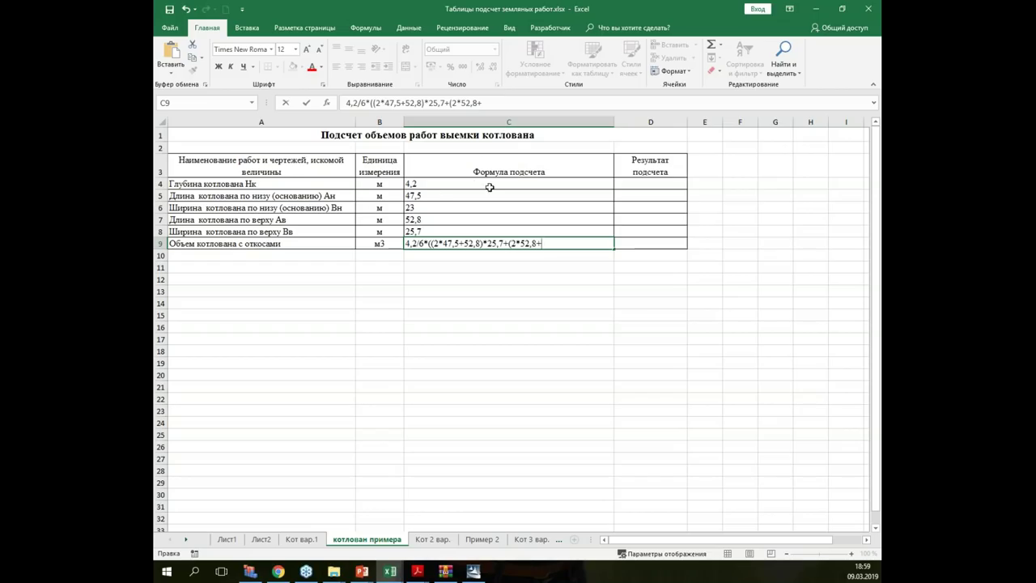
pyautogui.write('+47,5)*25,7')
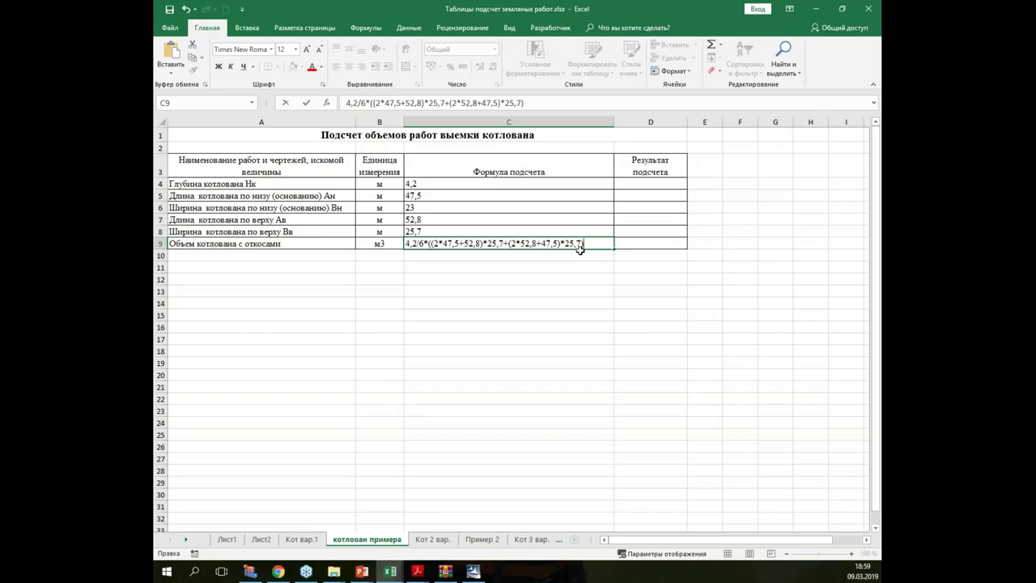
pyautogui.write('))')
# Step: Copy the pit volume expression from cell C9 into the result cell D9
pyautogui.click(550, 260)
pyautogui.click(555, 245)
pyautogui.rightClick(555, 245)
pyautogui.click(583, 267)
pyautogui.click(647, 243)
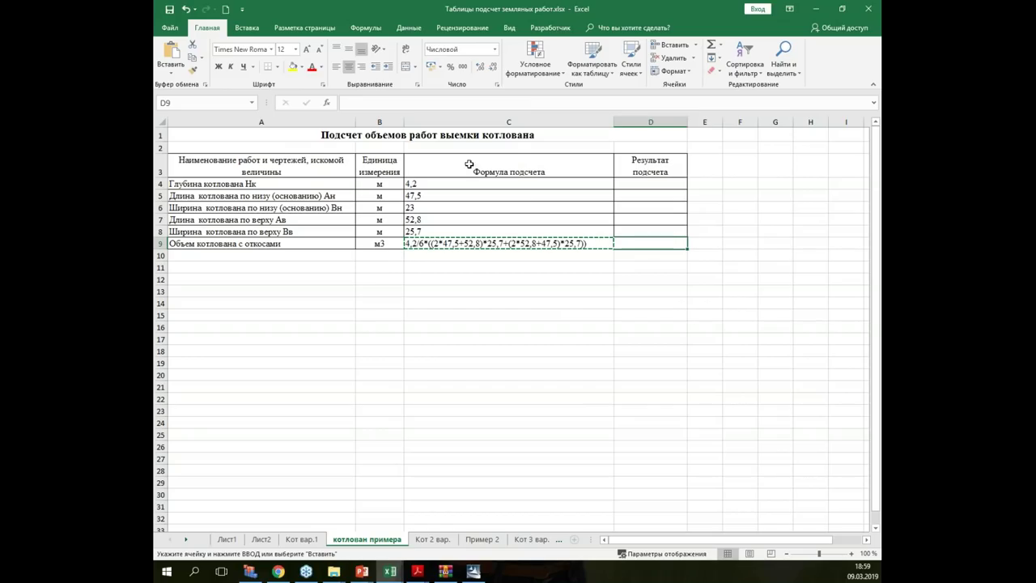
pyautogui.rightClick(649, 242)
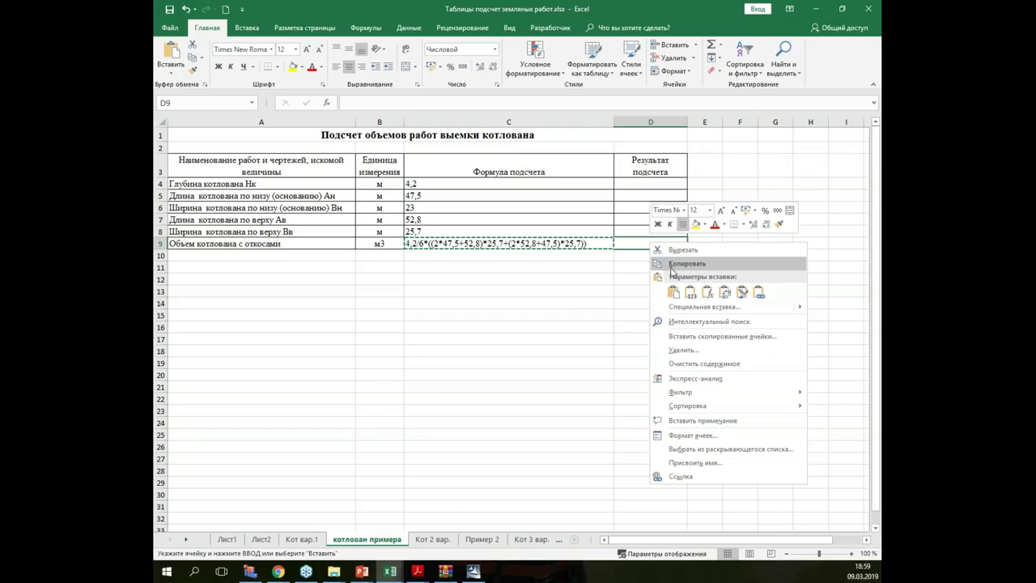
pyautogui.click(672, 293)
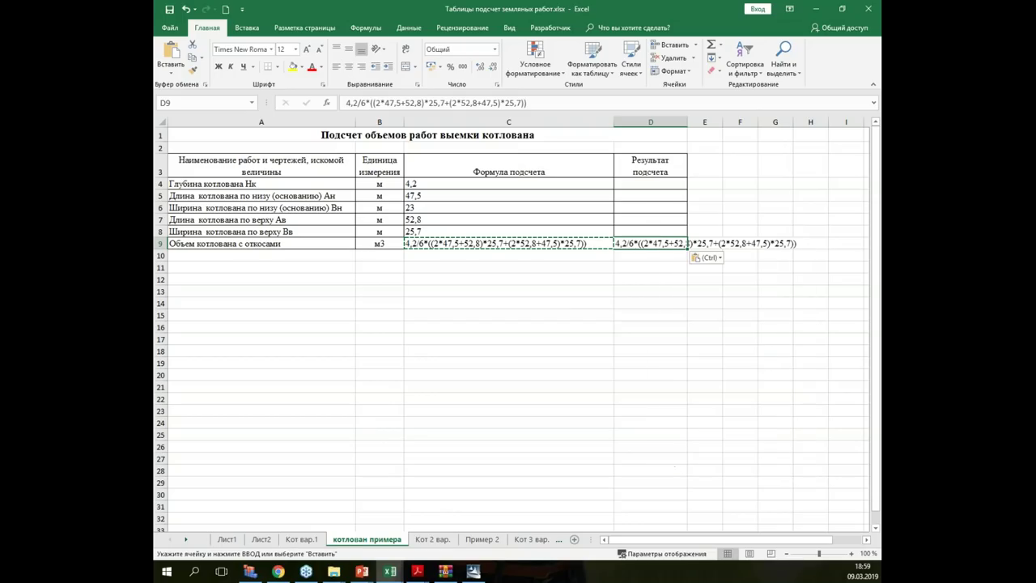
# Step: Turn the expression in D9 into a formula by adding an equals sign in front, accepting Excel's suggested correction
pyautogui.click(342, 102)
pyautogui.write('=')
pyautogui.press('Return')
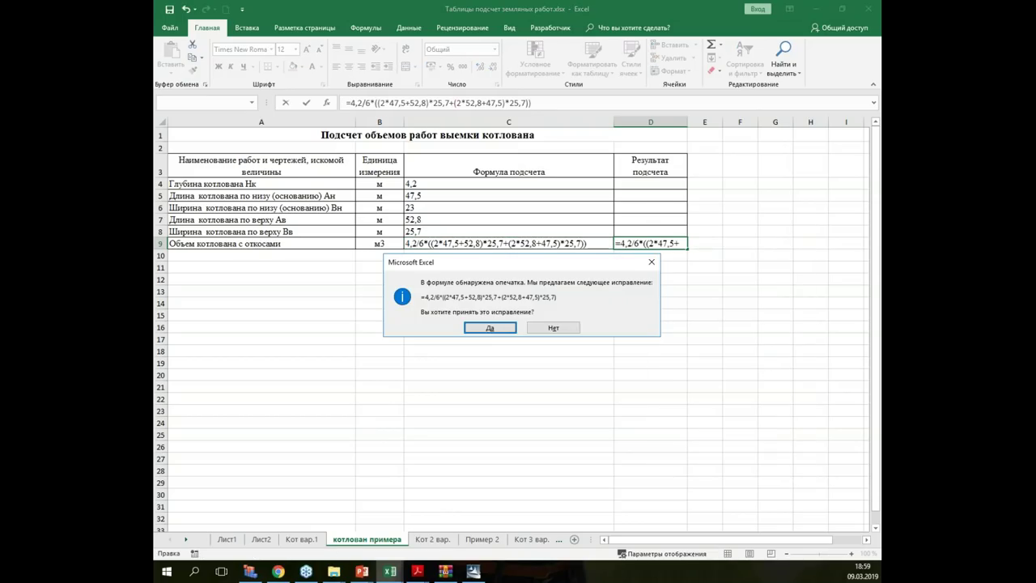
pyautogui.click(490, 328)
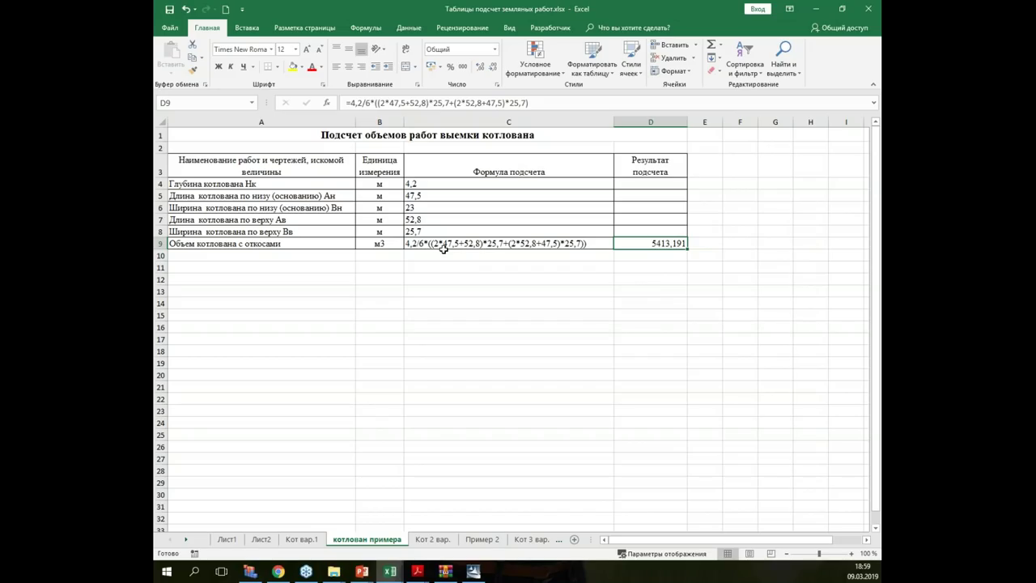
# Step: Replace the first 25,7 multiplier in the C9 volume expression with the bottom width 23
pyautogui.click(492, 247)
pyautogui.doubleClick(495, 243)
pyautogui.moveTo(503, 243); pyautogui.dragTo(489, 243)
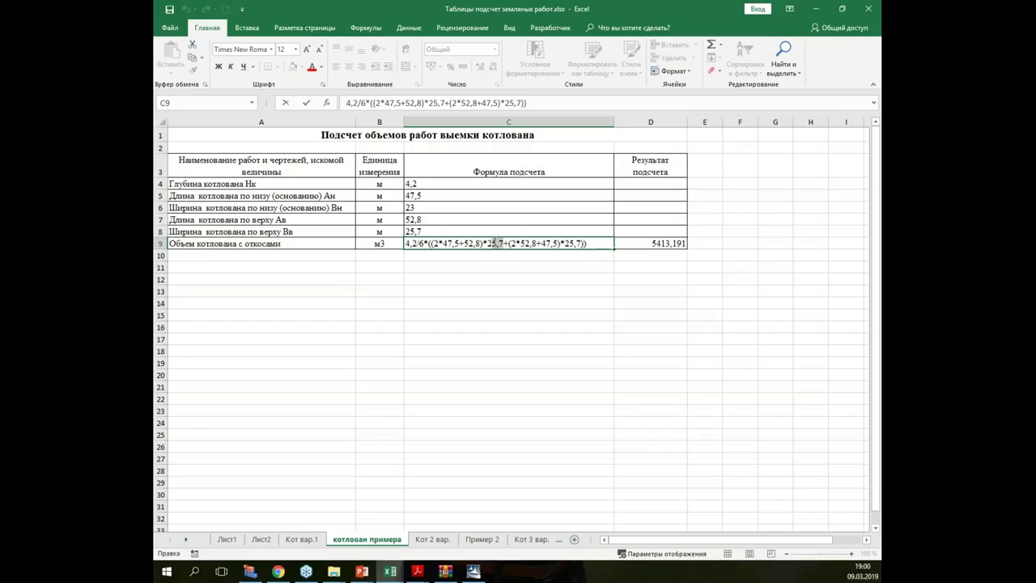
pyautogui.write('23')
# Step: Change the multiplier after the first inner bracket of the D9 result formula to 23
pyautogui.click(678, 244)
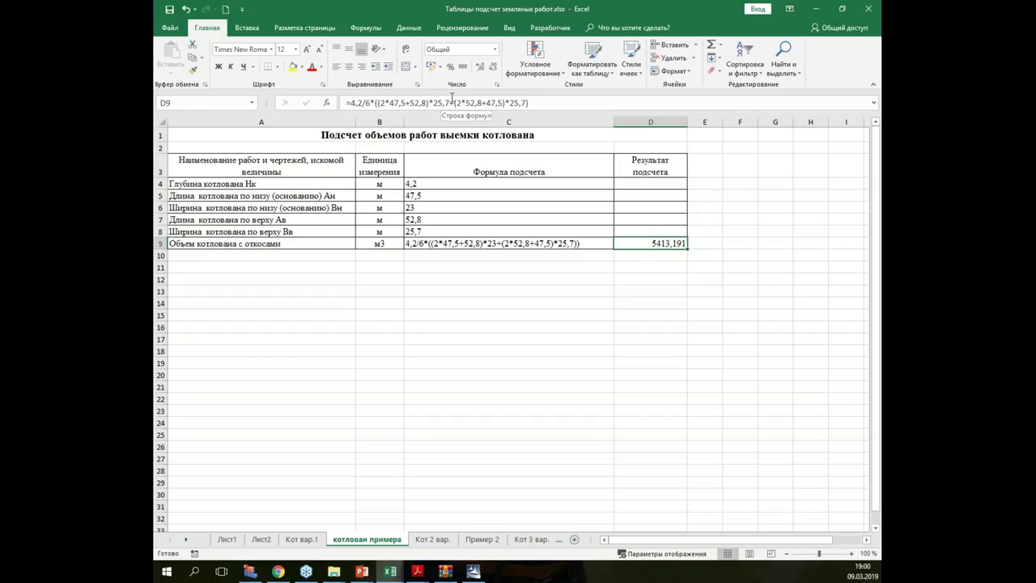
pyautogui.click(446, 102)
pyautogui.moveTo(439, 99); pyautogui.dragTo(435, 101)
pyautogui.press('Return')
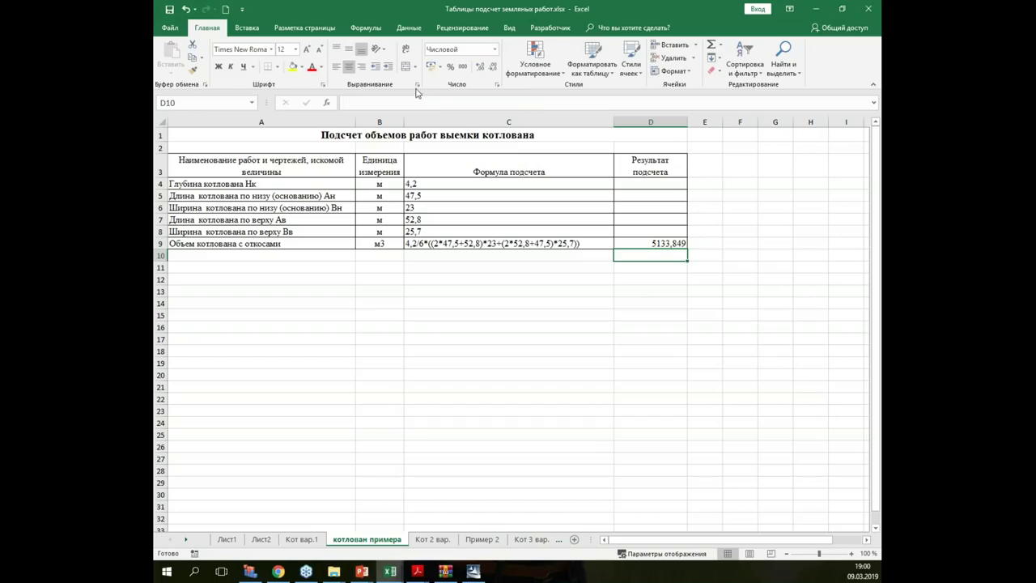
# Step: Revisit the volume formula slide in PowerPoint and switch to Excel workbook 03_ZEMMAS v.2.1.xls to view its rectangular-cell section
pyautogui.hotkey('alt', 'Tab')
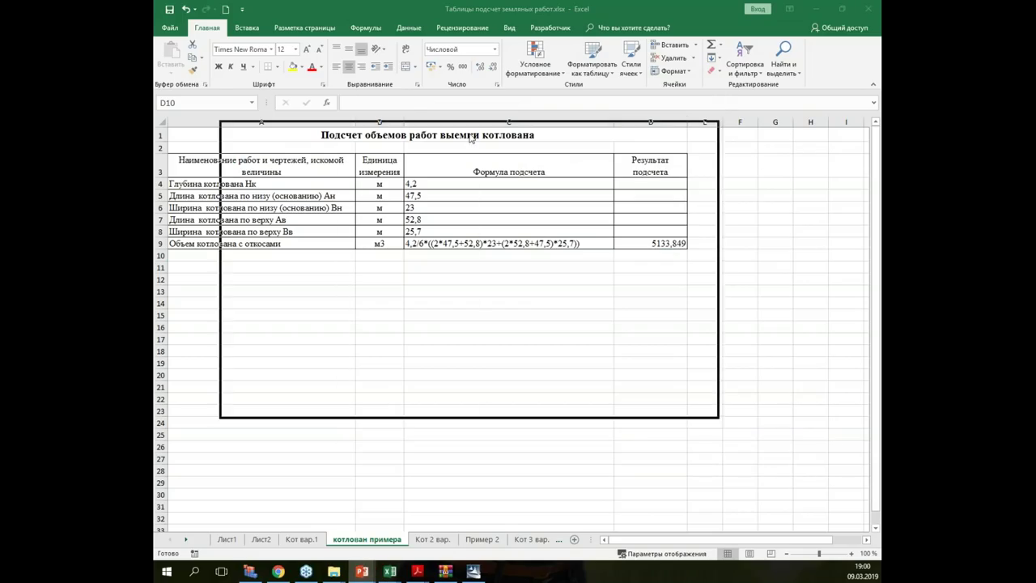
pyautogui.click(682, 79)
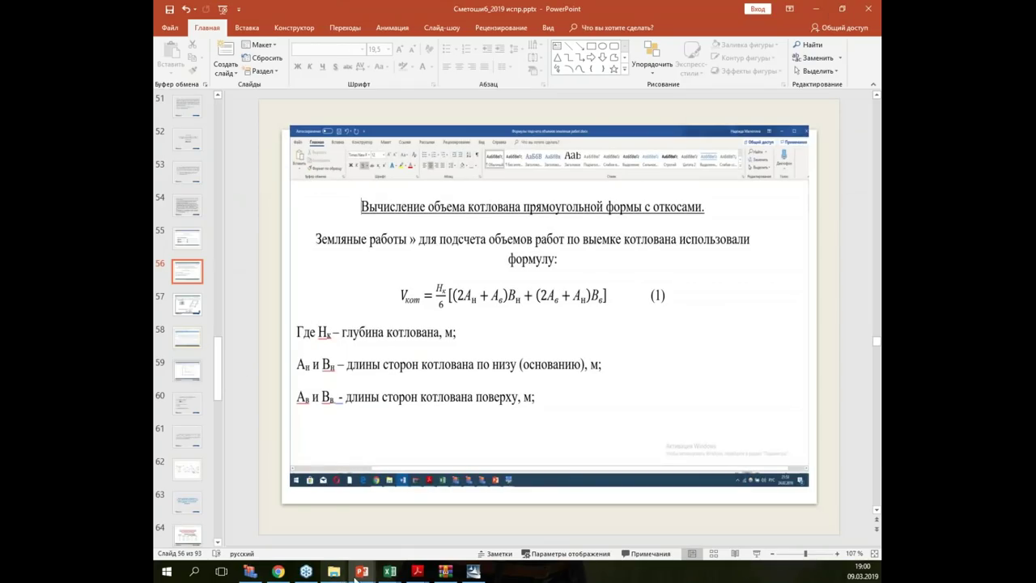
pyautogui.moveTo(387, 573)
pyautogui.click(257, 526)
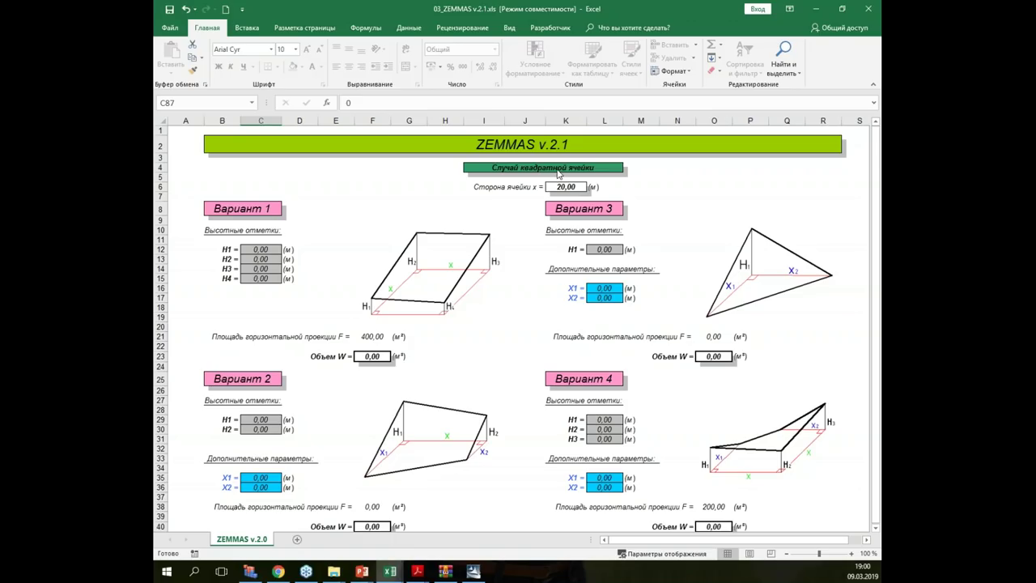
pyautogui.scroll(-8, 557, 171)
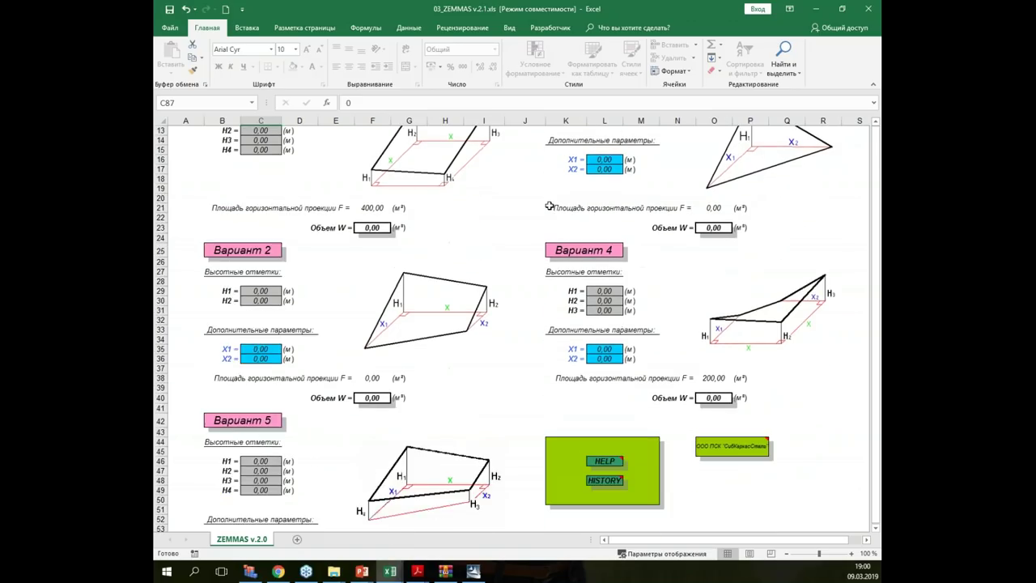
pyautogui.scroll(-3, 547, 252)
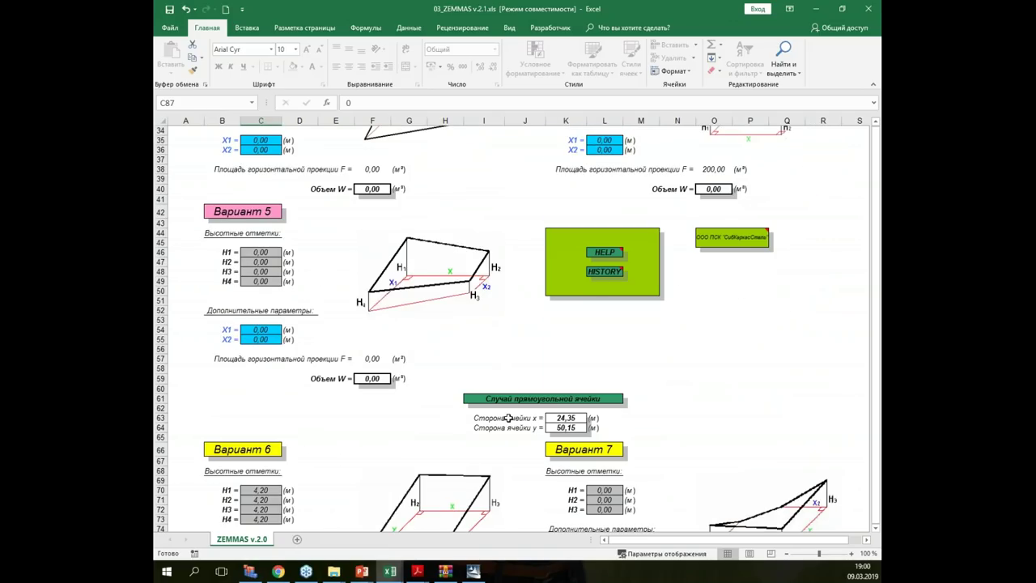